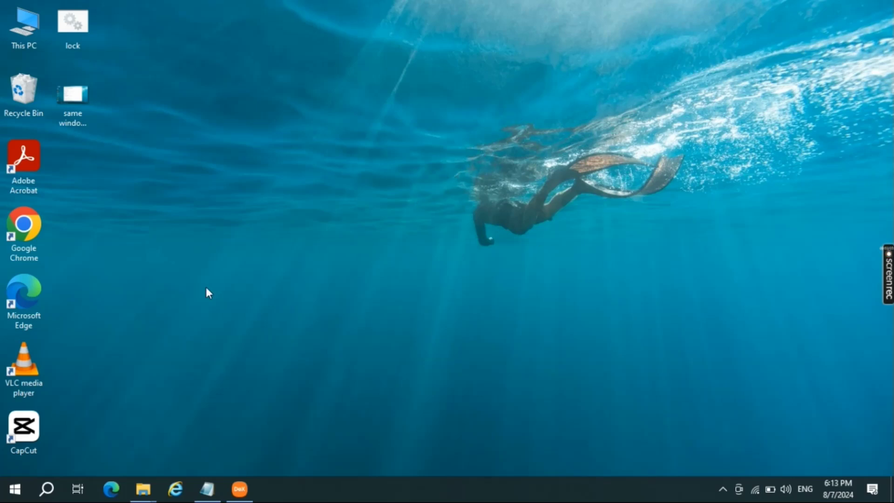
Launch Settings from Windows Search and go to the System Display page
left_click(48, 488)
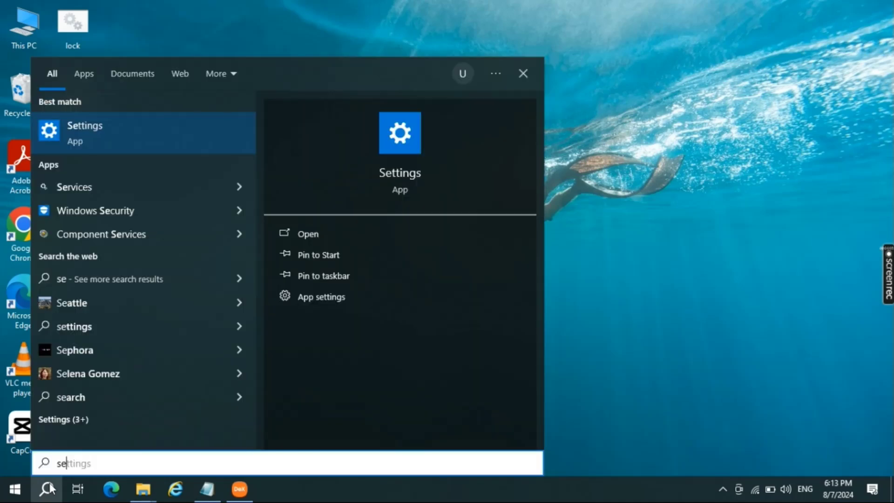
left_click(147, 137)
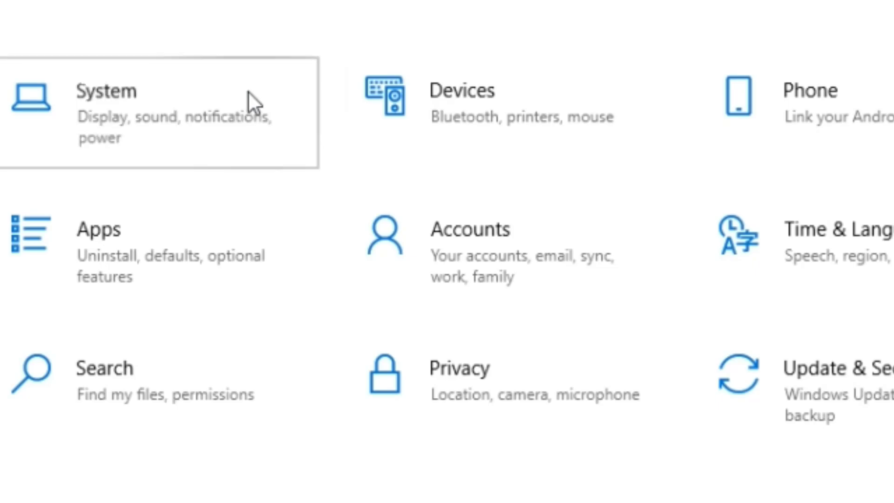
left_click(248, 91)
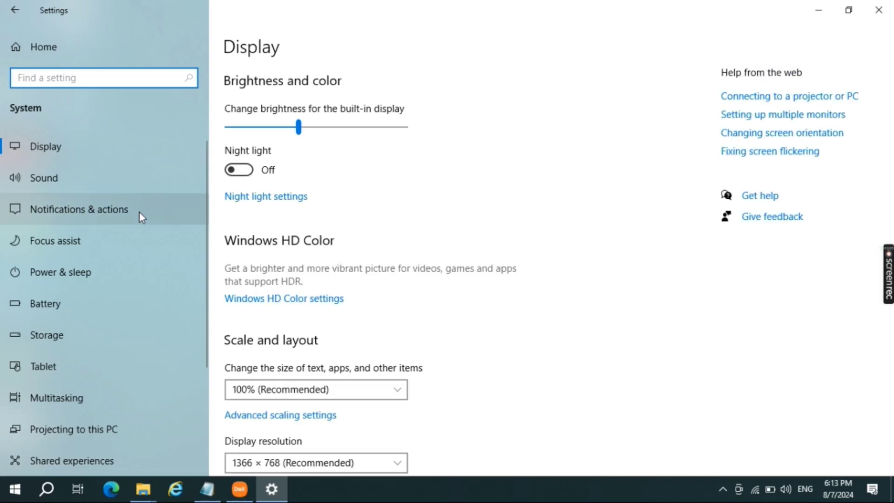
Toggle Night light on then off, and raise the brightness slider to 58
left_click(241, 170)
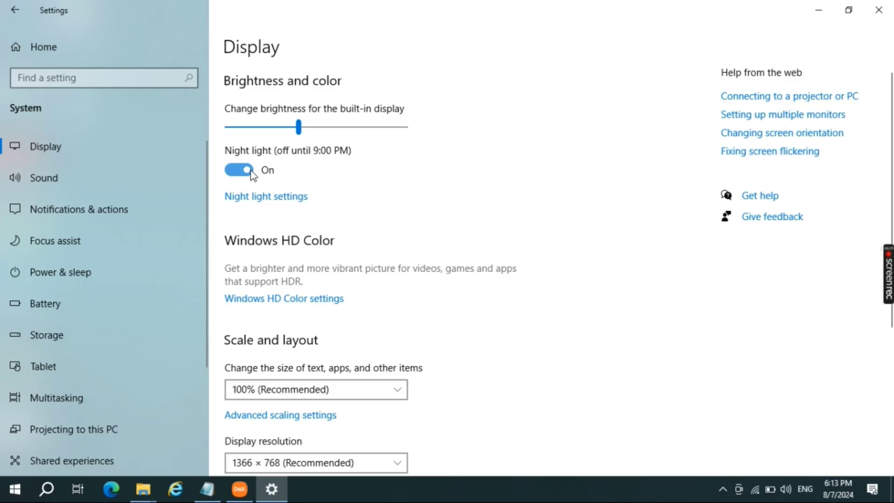
left_click(241, 170)
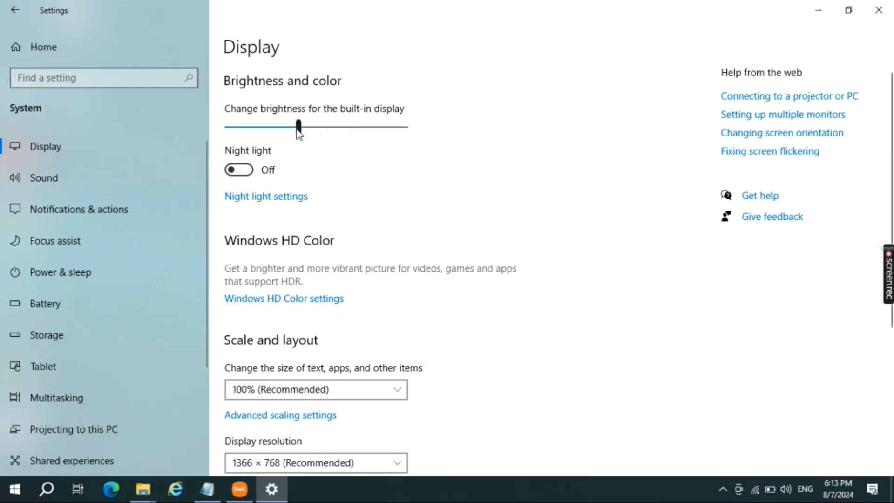
mouse_move(299, 128)
left_mouse_down()
mouse_move(277, 128)
mouse_move(331, 127)
left_mouse_up()
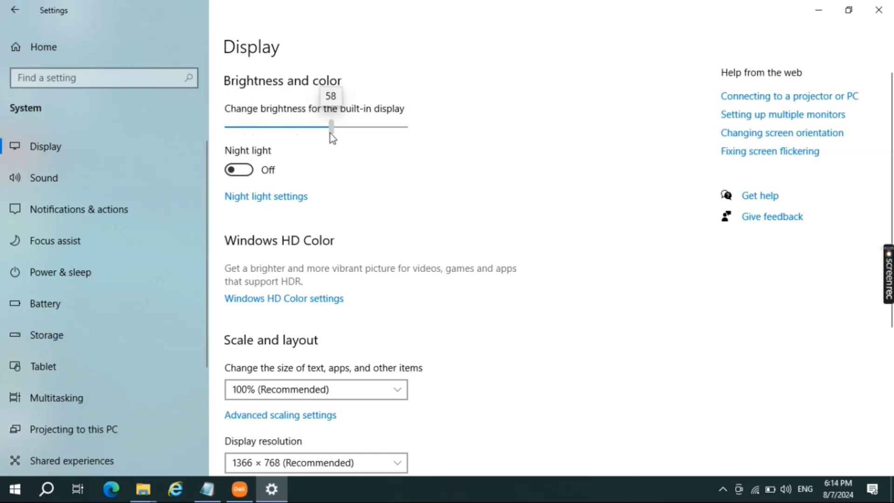
scroll(356, 205, "down", 2)
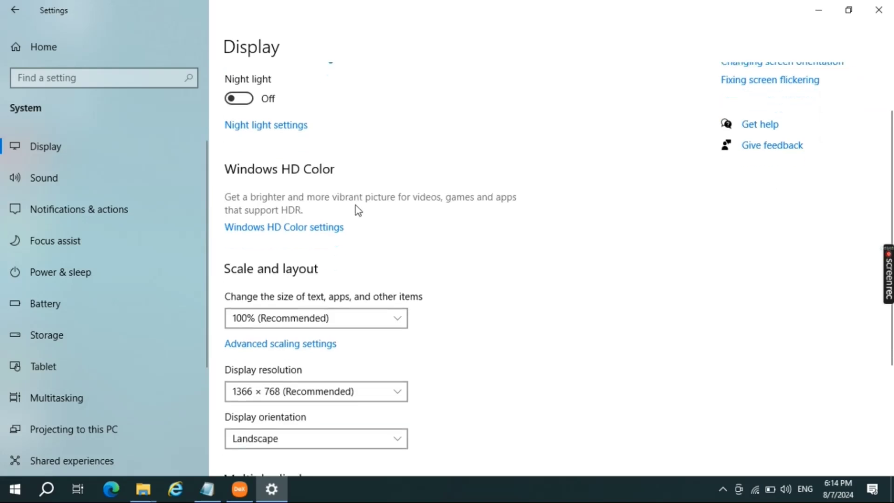
scroll(356, 209, "down", 2)
scroll(355, 209, "down", 2)
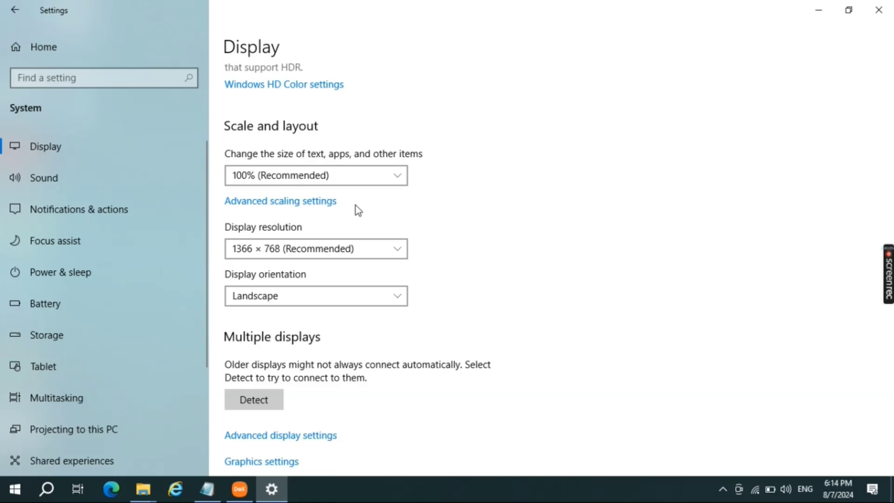
scroll(356, 208, "up", 2)
scroll(356, 208, "up", 2)
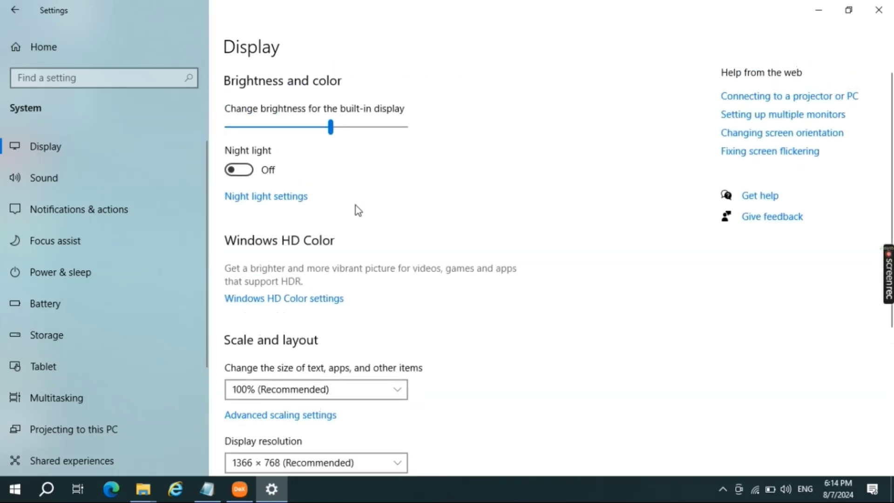